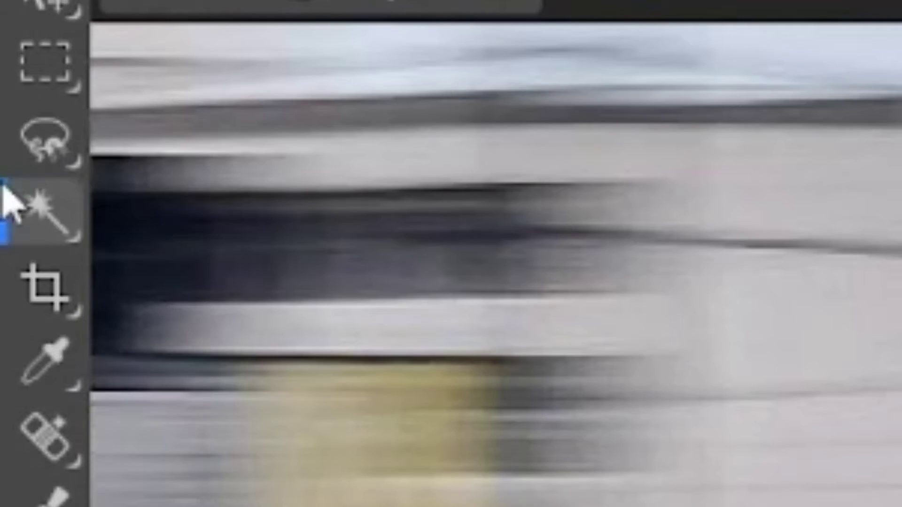
- Trace the car's side windows with Magnetic Lasso Select, and add the car body's outline, excluding the wheels, to the selection
left_click(11, 84)
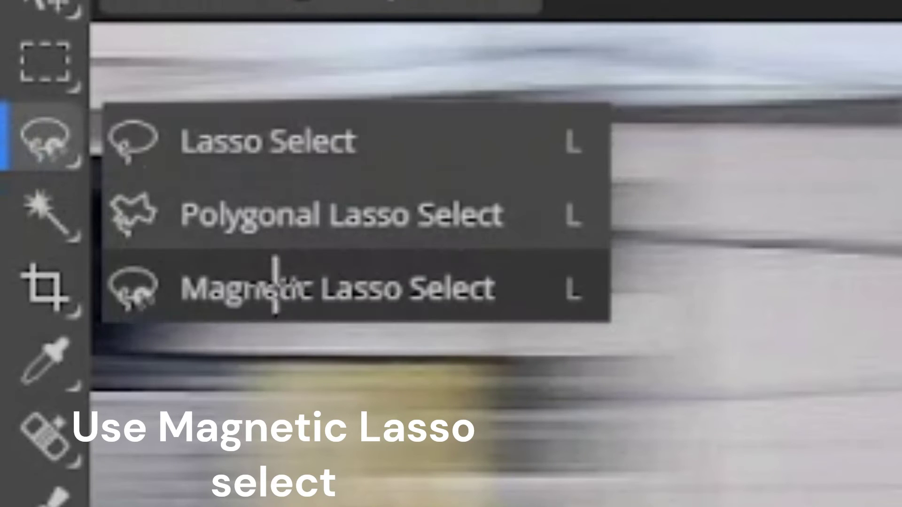
left_click(274, 288)
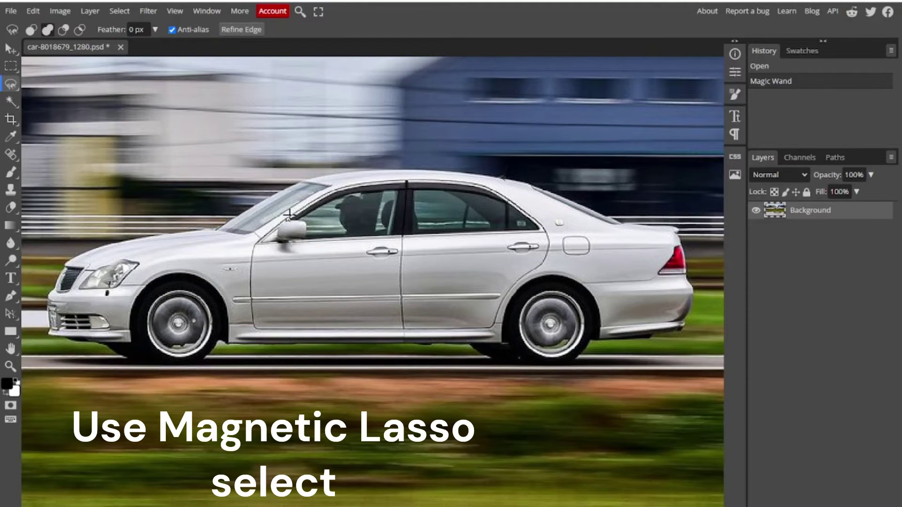
left_click(291, 217)
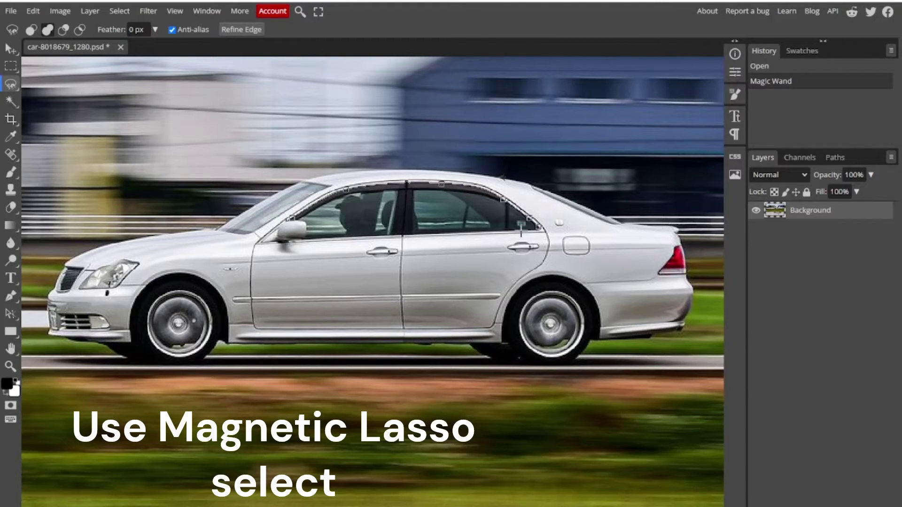
left_click(290, 218)
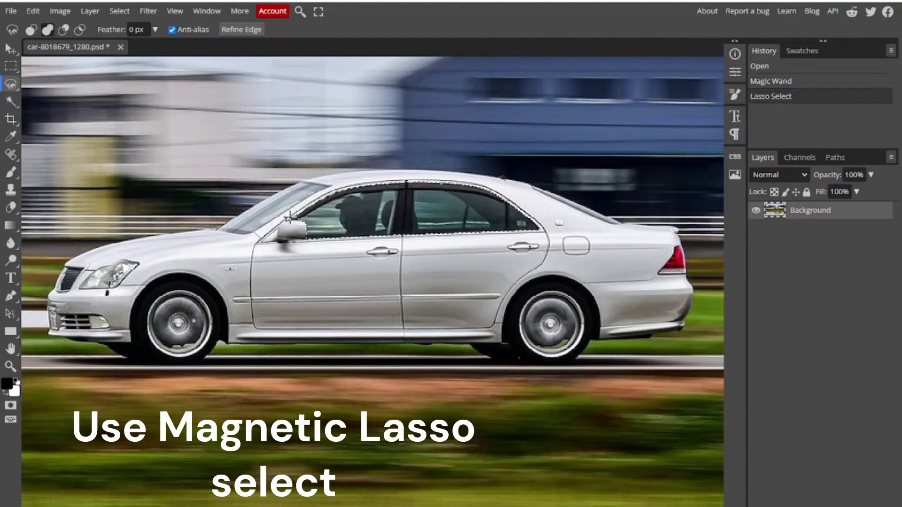
left_click(127, 343)
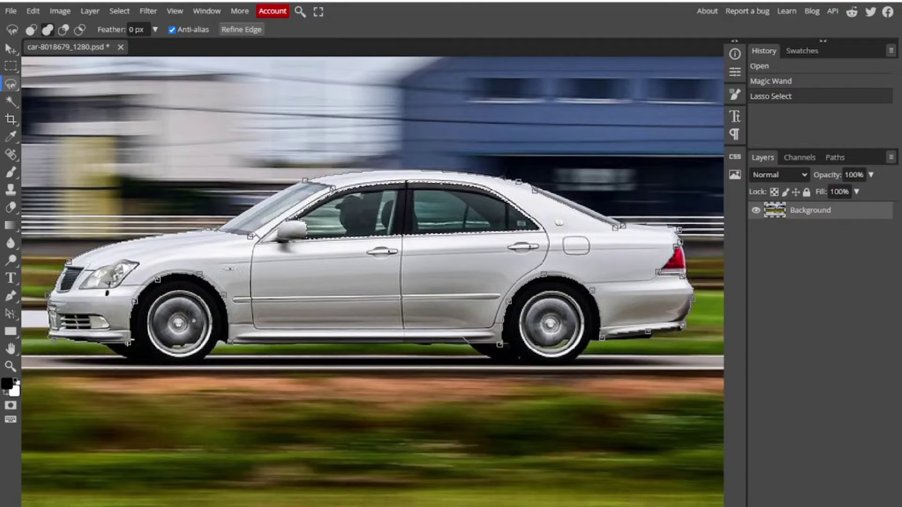
left_click(127, 344)
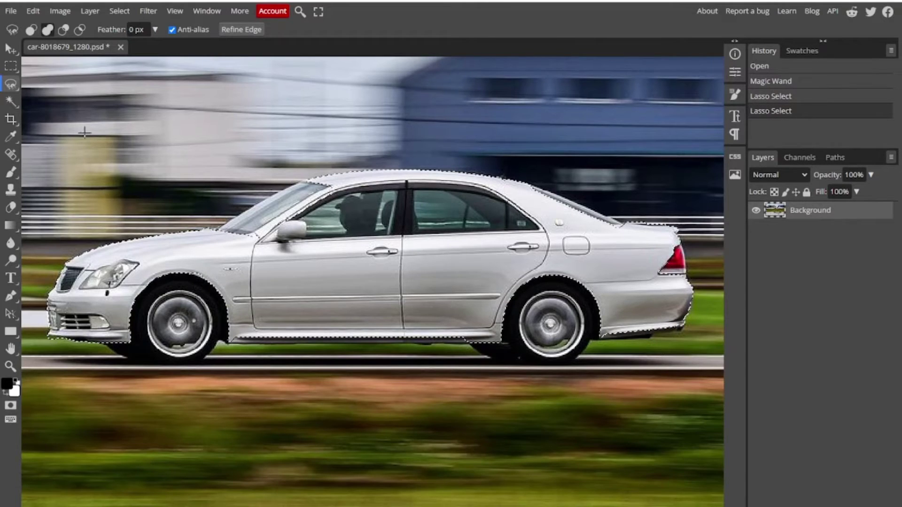
- Subtract the side window area from the car body selection with Magnetic Lasso Select
left_click(65, 29)
left_click(298, 217)
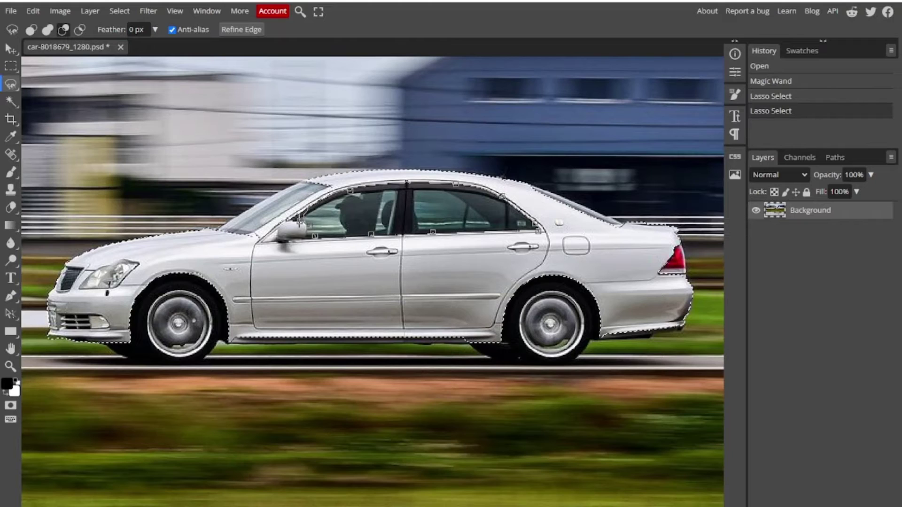
left_click(298, 219)
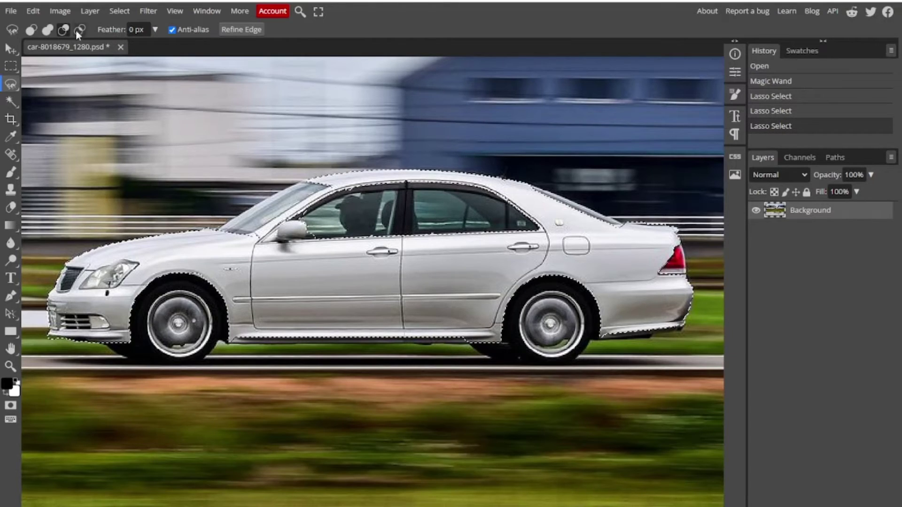
- Add the missed white body areas along the windshield pillar and near the side mirror to the selection with the Magic Wand
left_click(11, 101)
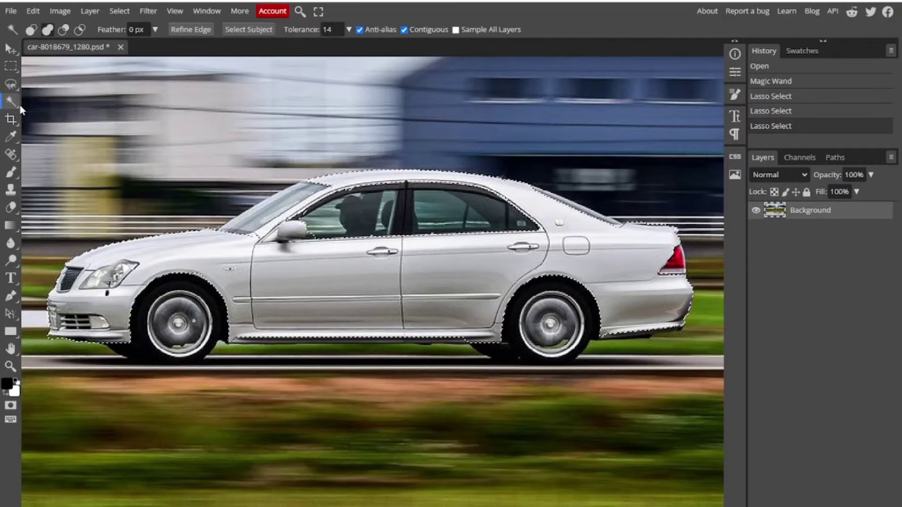
right_click(19, 107)
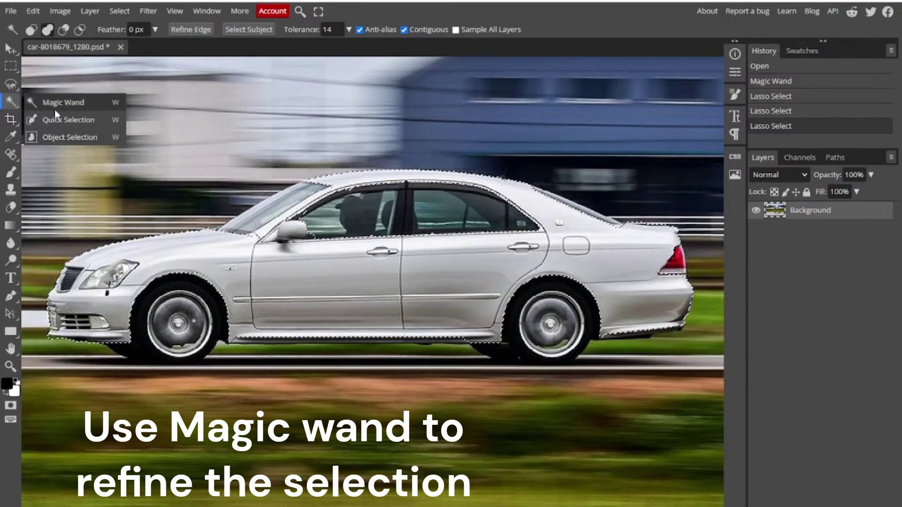
left_click(54, 107)
scroll(281, 233, "up", 5)
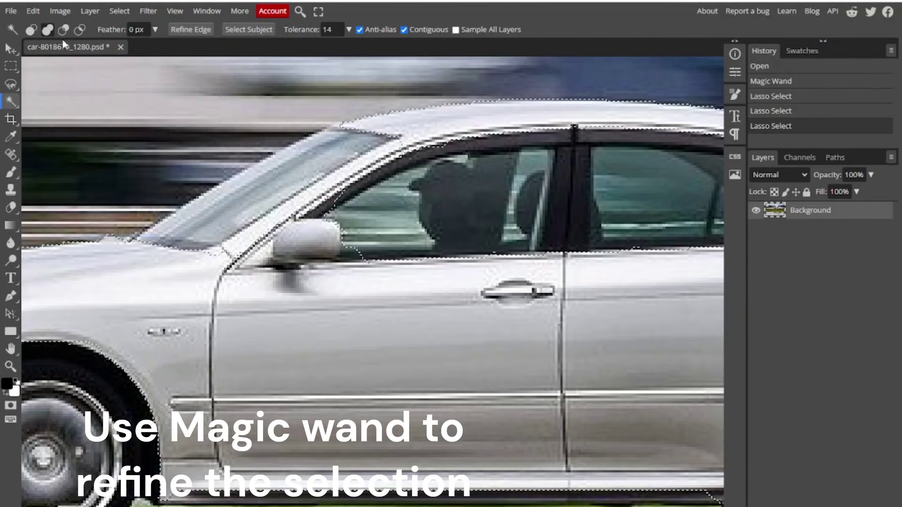
left_click(244, 245)
left_click(233, 251)
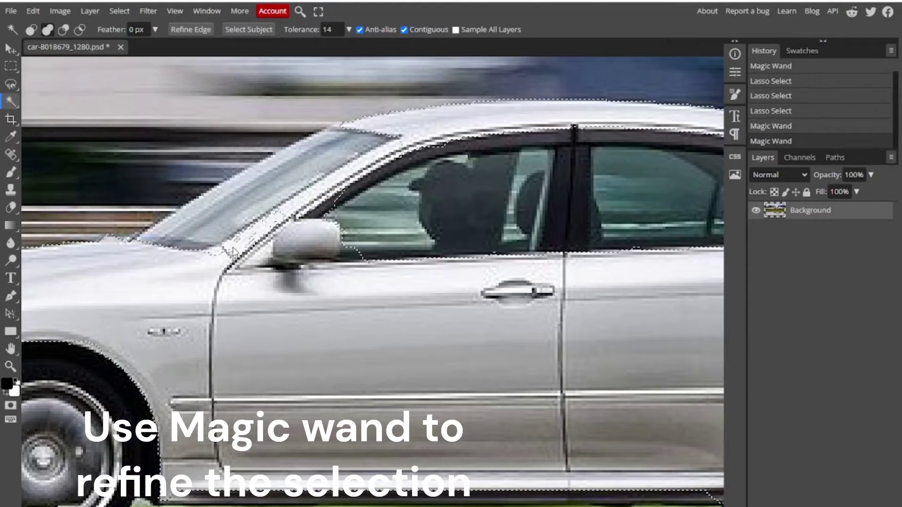
left_click(227, 254)
left_click(226, 255)
left_click(226, 255)
left_click(227, 256)
left_click(228, 257)
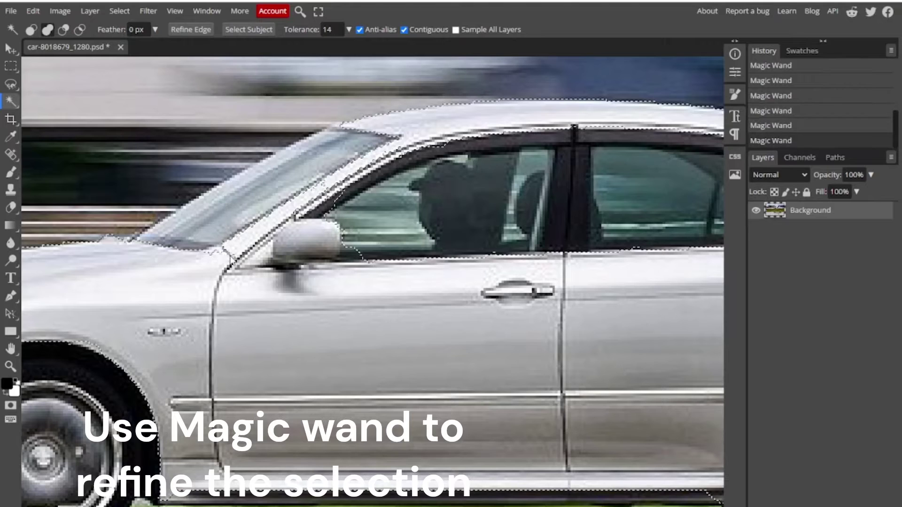
left_click(230, 257)
left_click(230, 257)
left_click(222, 256)
left_click(234, 254)
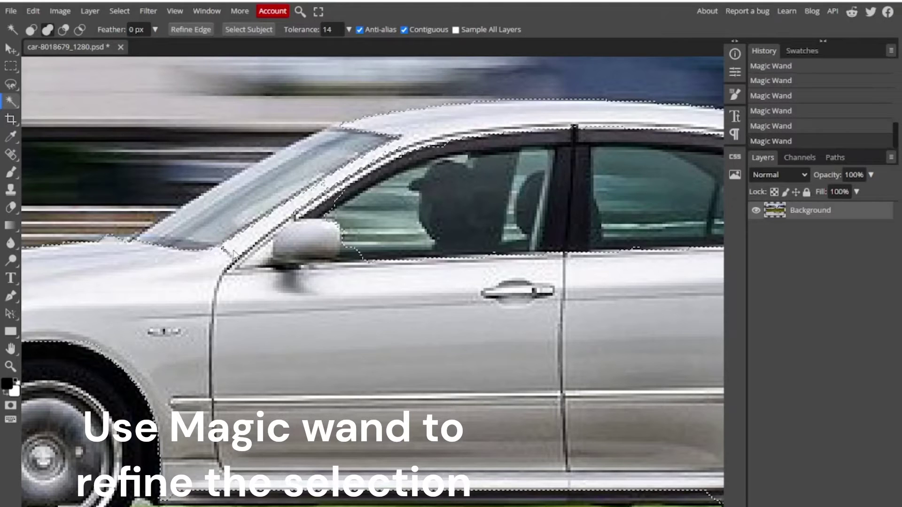
left_click(224, 253)
left_click(238, 247)
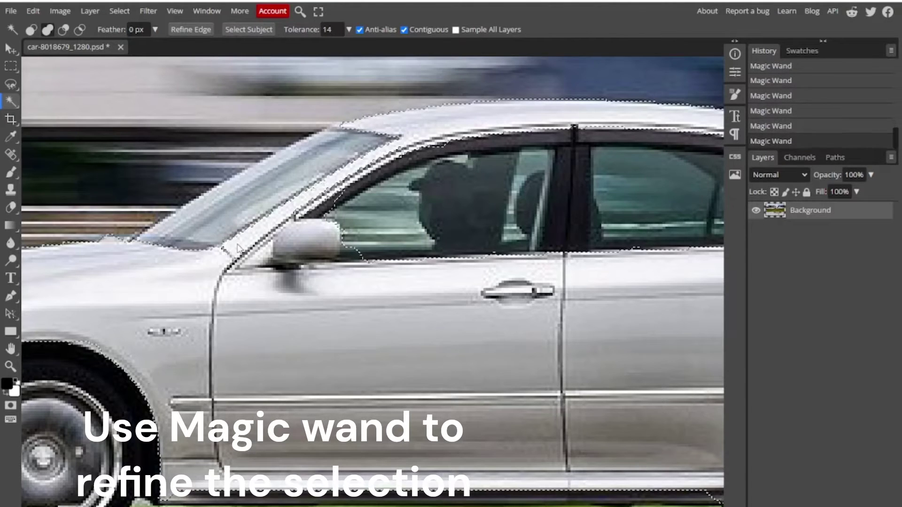
left_click(302, 210)
left_click(293, 212)
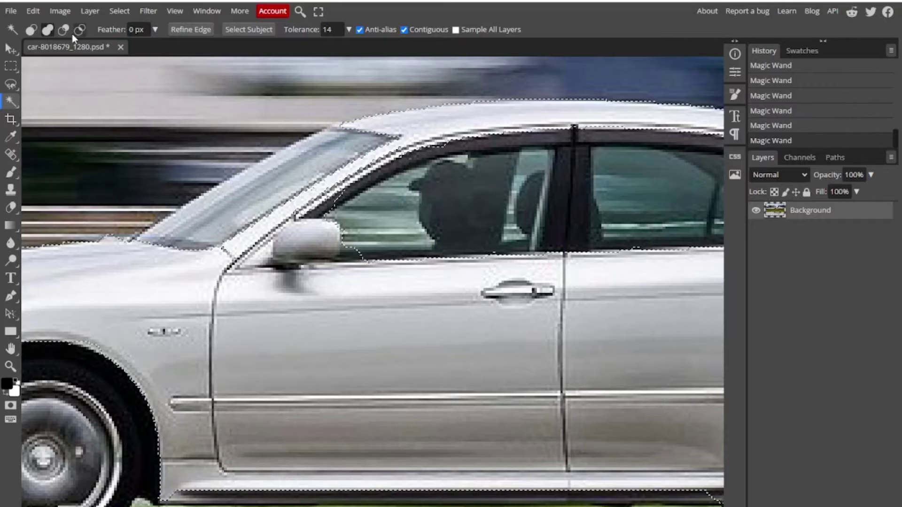
- Subtract the leftover front window area beside the side mirror with the Magic Wand, and set the tolerance to 14
key("alt")
left_click(343, 204)
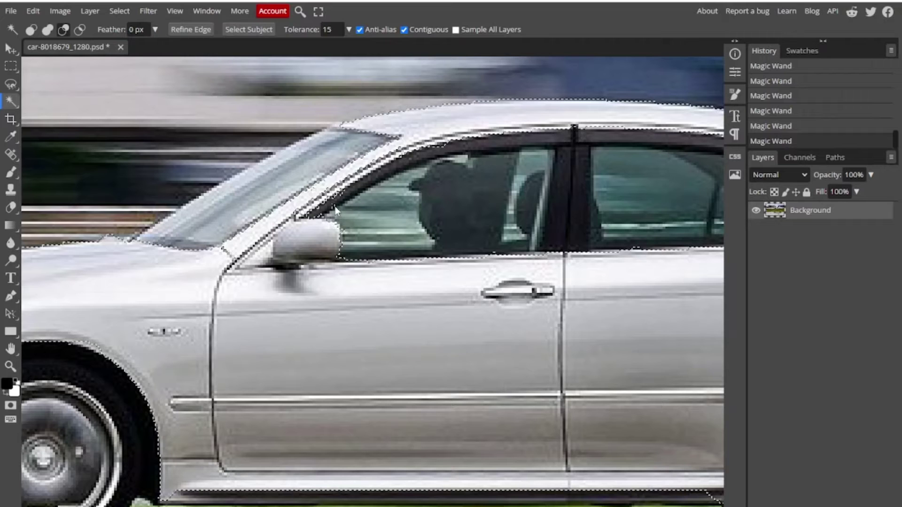
key("Down")
- Add the missed strip along the car's lower sill to the selection with the Magic Wand, and check the rear bumper's edge
scroll(319, 276, "down", 3)
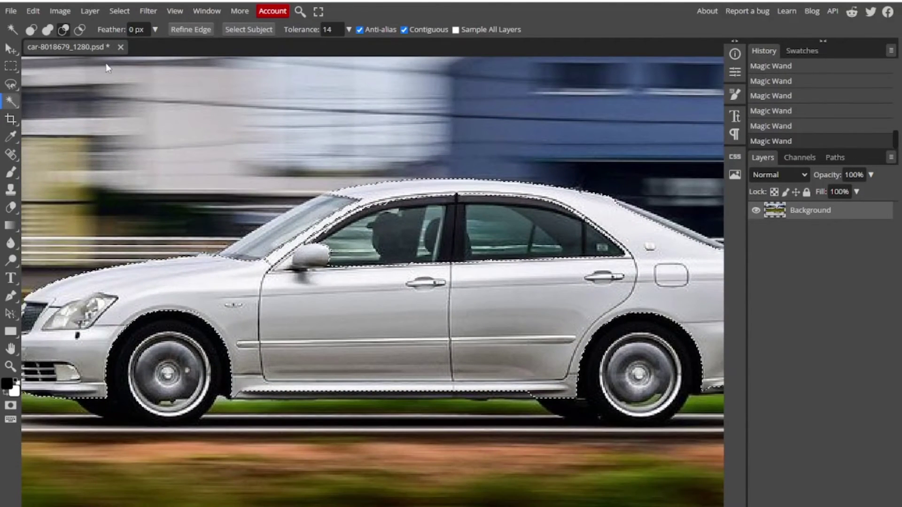
left_click(47, 30)
left_click(299, 395)
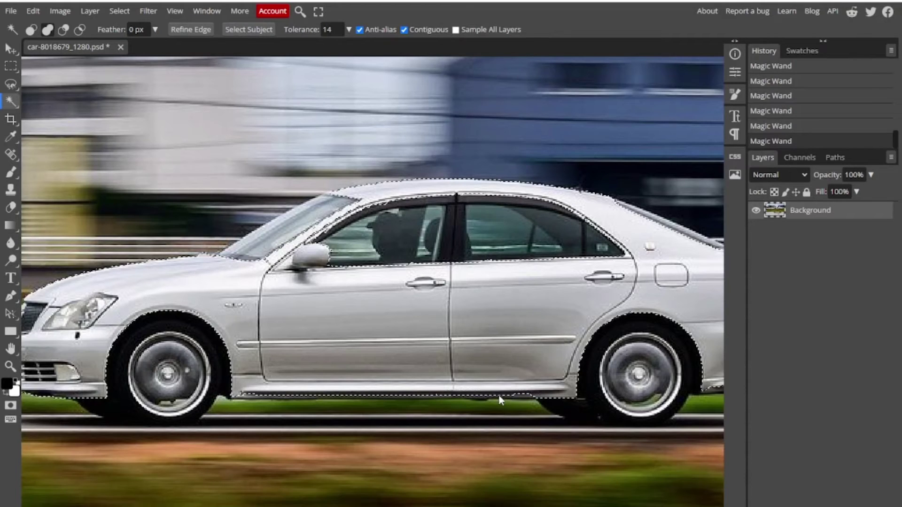
scroll(354, 394, "down", 5)
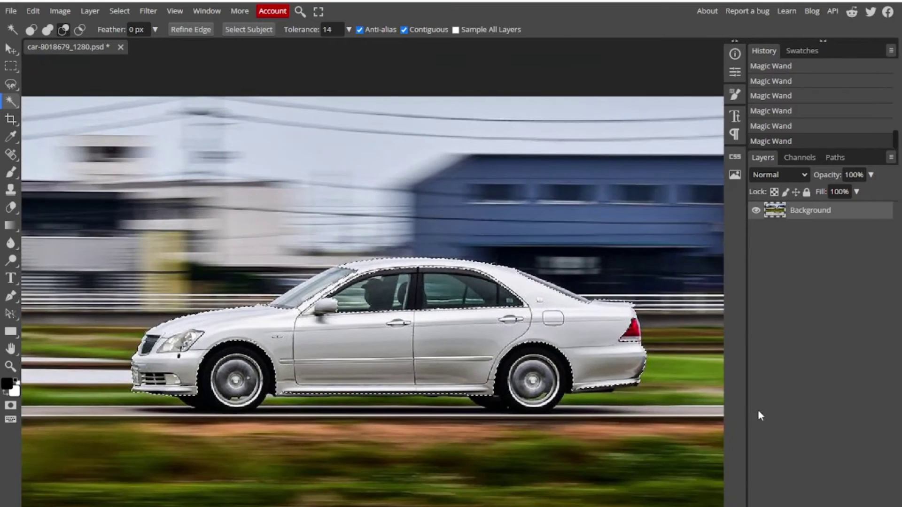
scroll(668, 384, "up", 5)
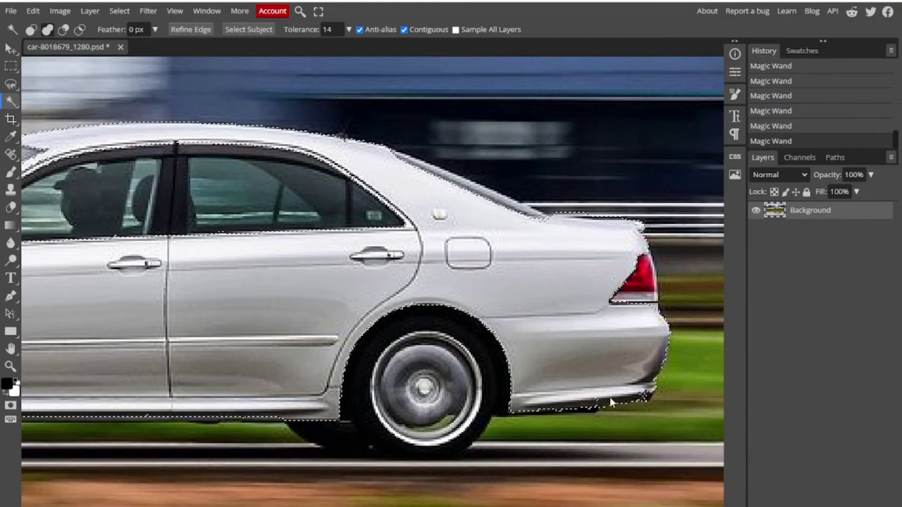
scroll(582, 392, "down", 6)
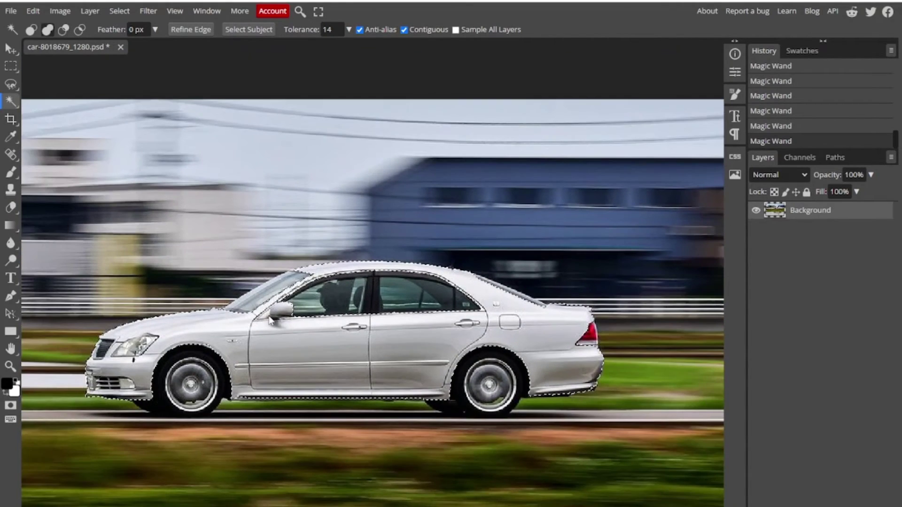
- Set the Magic Wand tolerance to 14 while checking the selection edges around the windshield pillar and side mirror
scroll(270, 315, "up", 5)
scroll(288, 296, "up", 3)
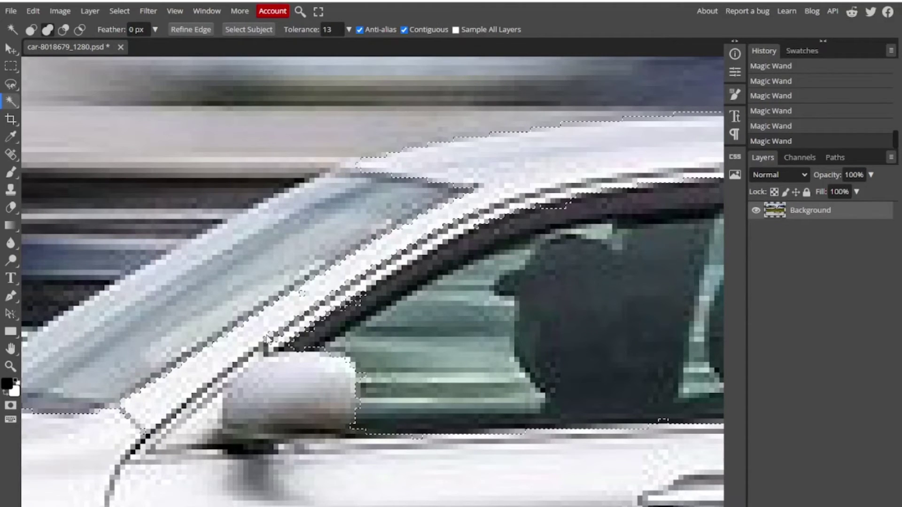
type("32")
key("BackSpace")
key("BackSpace")
type("14")
scroll(350, 180, "down", 8)
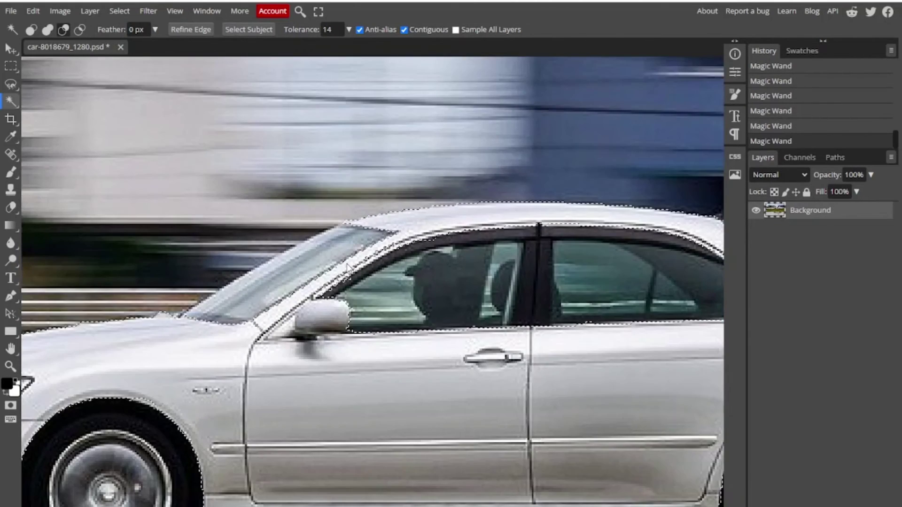
scroll(346, 267, "down", 3)
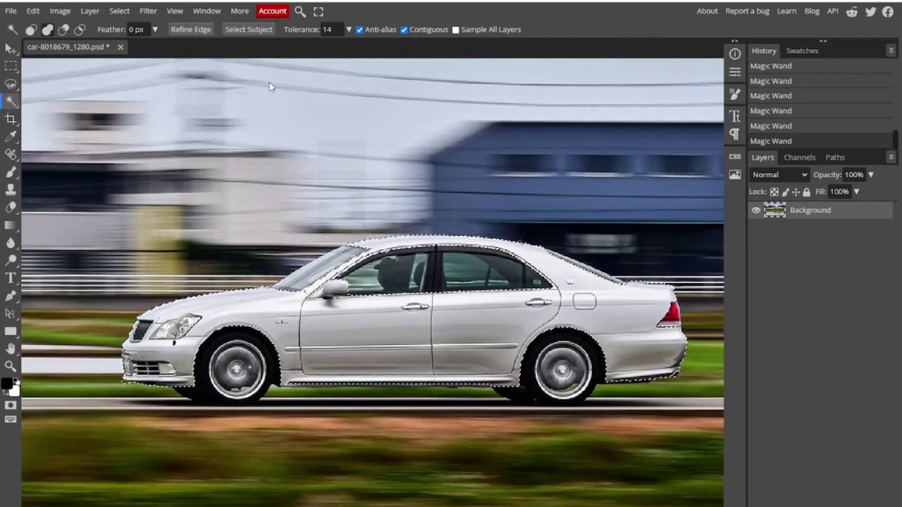
- Create a new color fill layer from the car body selection using the muted red a53f3f
left_click(97, 10)
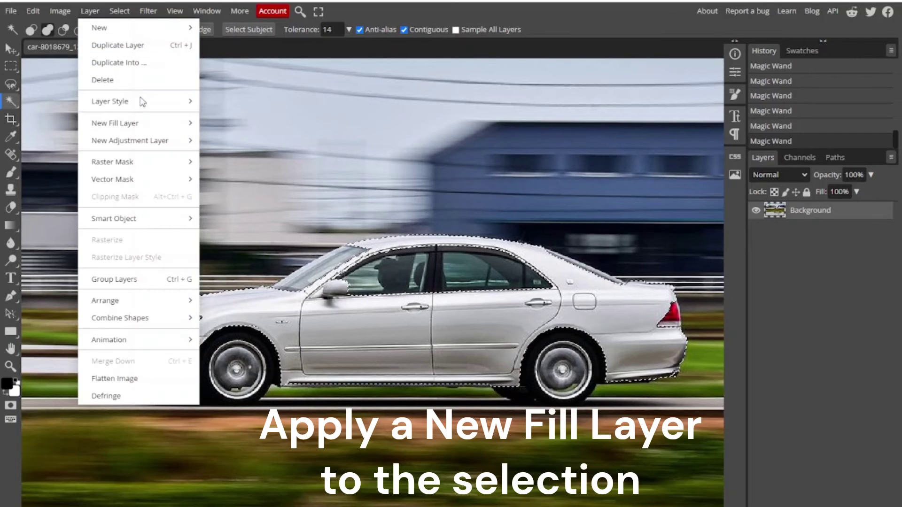
mouse_move(183, 123)
left_click(211, 126)
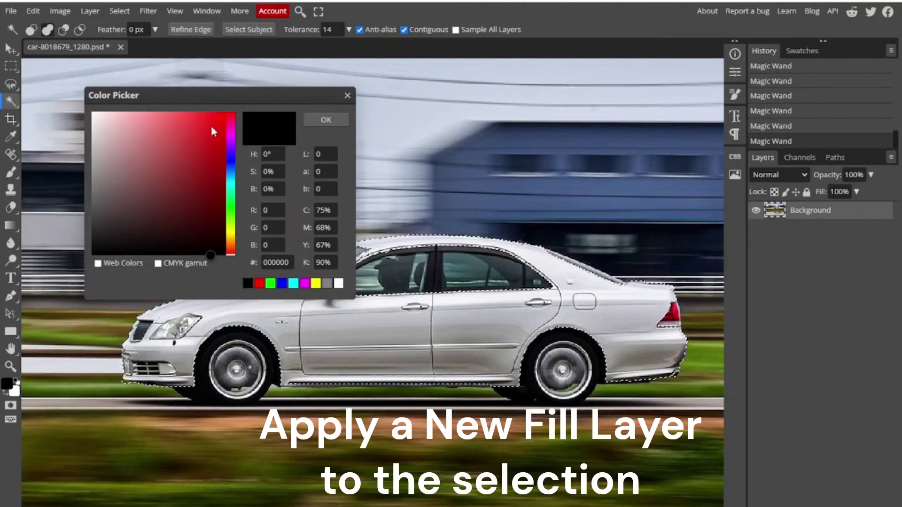
left_click(175, 162)
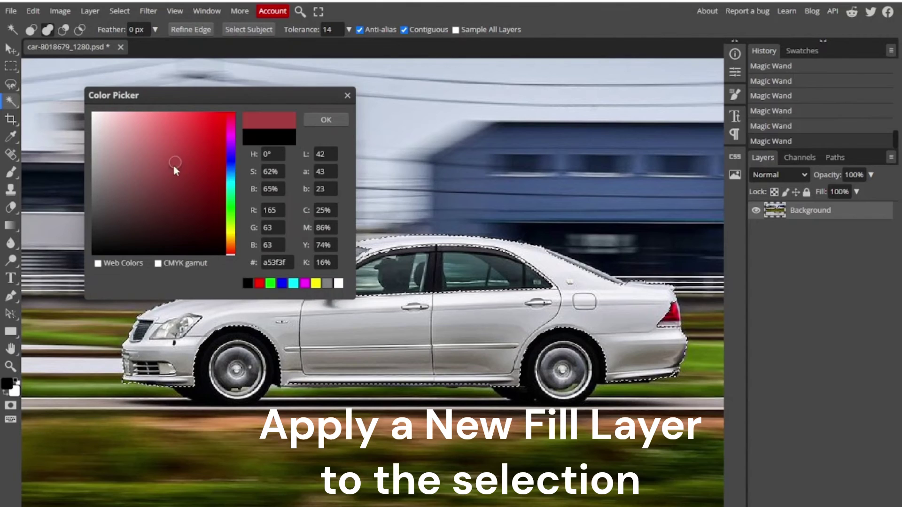
left_click(334, 121)
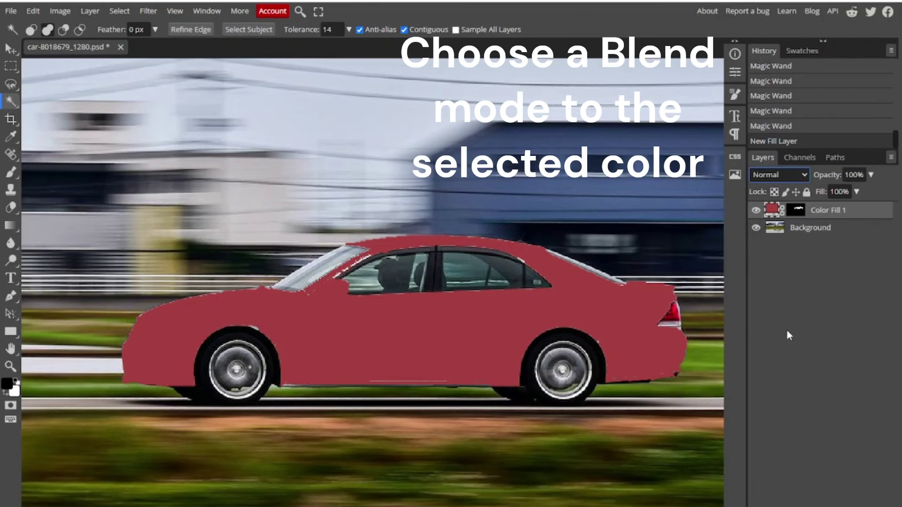
- Set the color fill layer's blend mode to Overlay and show the image at Pixel to Pixel size
key("shift+alt+o")
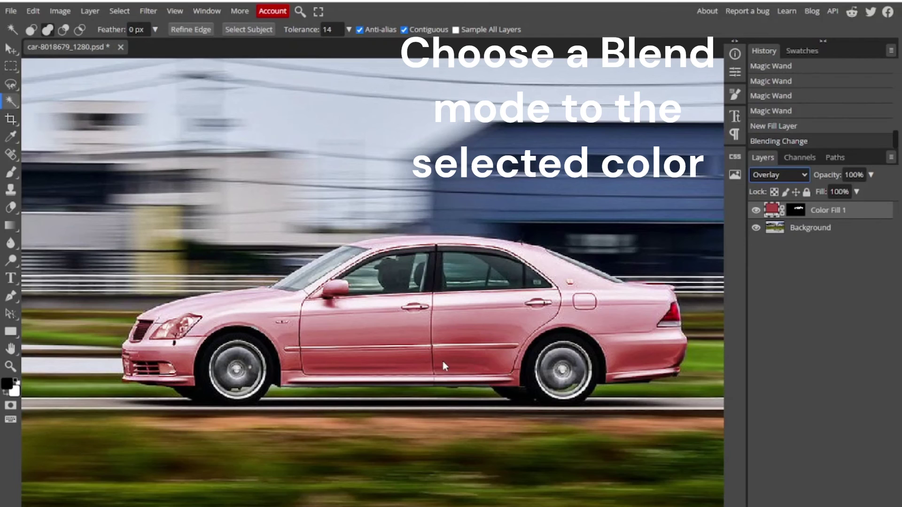
scroll(442, 362, "down", 2)
scroll(447, 296, "down", 1)
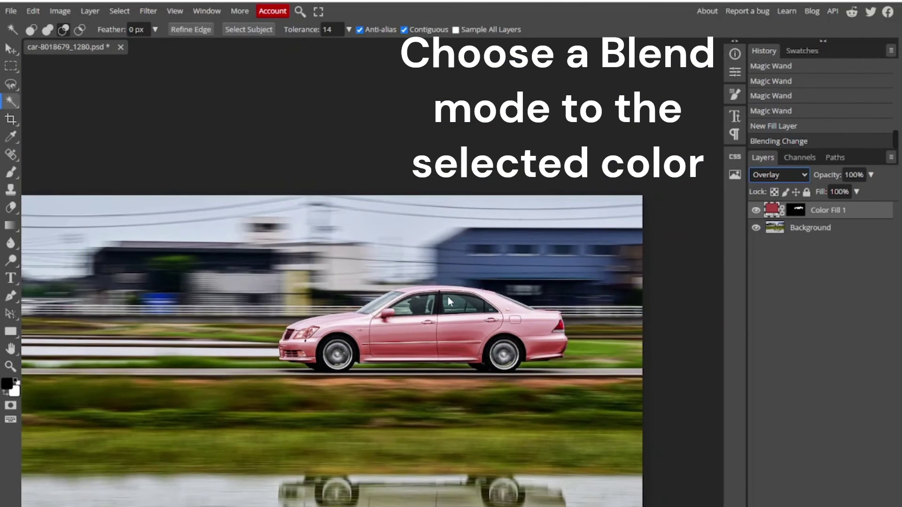
left_click(183, 13)
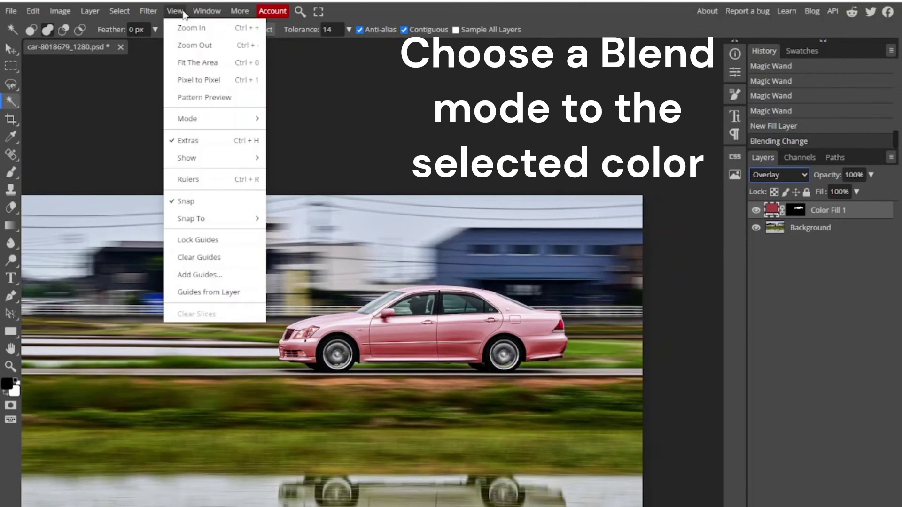
left_click(198, 80)
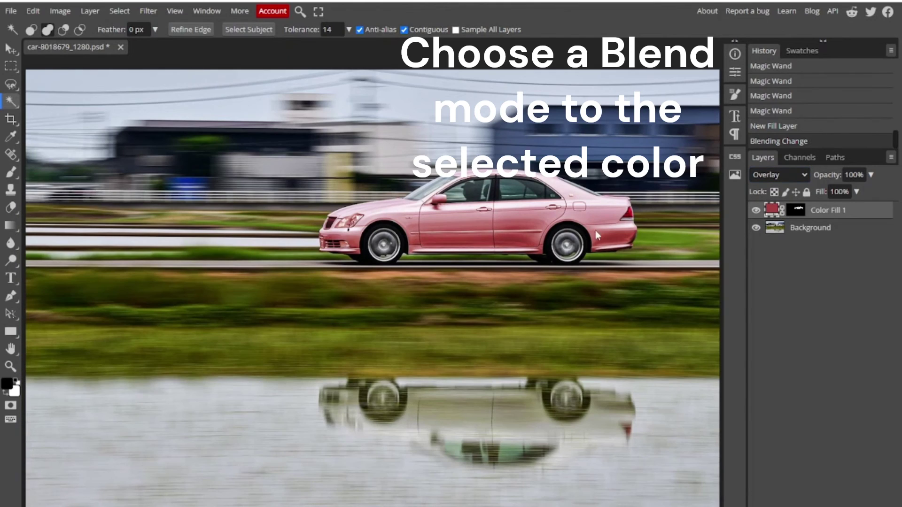
- Try different hues for the color fill layer and change its color to bright red f40000
double_click(772, 210)
left_click_drag(248, 97, 216, 299)
left_click_drag(195, 455, 198, 383)
mouse_move(140, 364)
left_mouse_down()
mouse_move(97, 323)
mouse_move(120, 373)
mouse_move(76, 323)
mouse_move(137, 411)
mouse_move(177, 446)
mouse_move(171, 366)
mouse_move(105, 337)
mouse_move(129, 319)
left_mouse_up()
left_click_drag(202, 383, 201, 330)
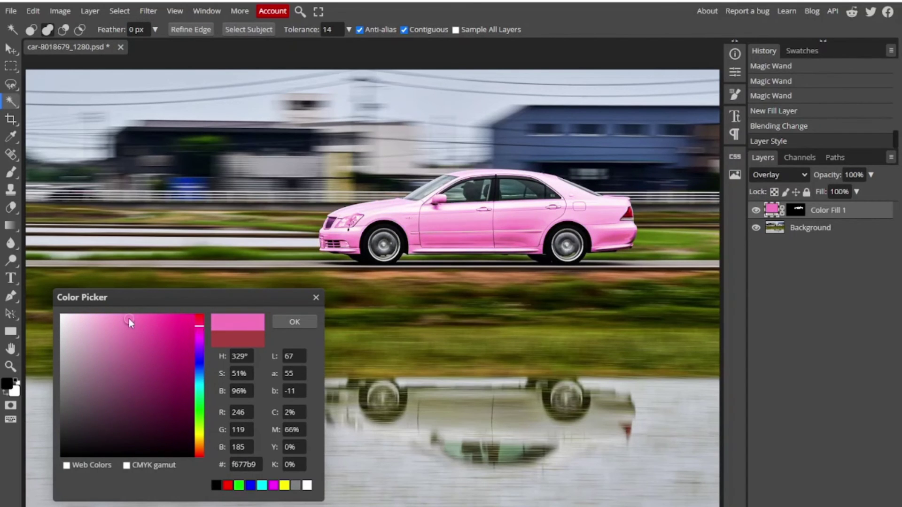
mouse_move(129, 319)
left_mouse_down()
mouse_move(188, 320)
mouse_move(186, 328)
mouse_move(204, 309)
mouse_move(199, 321)
left_mouse_up()
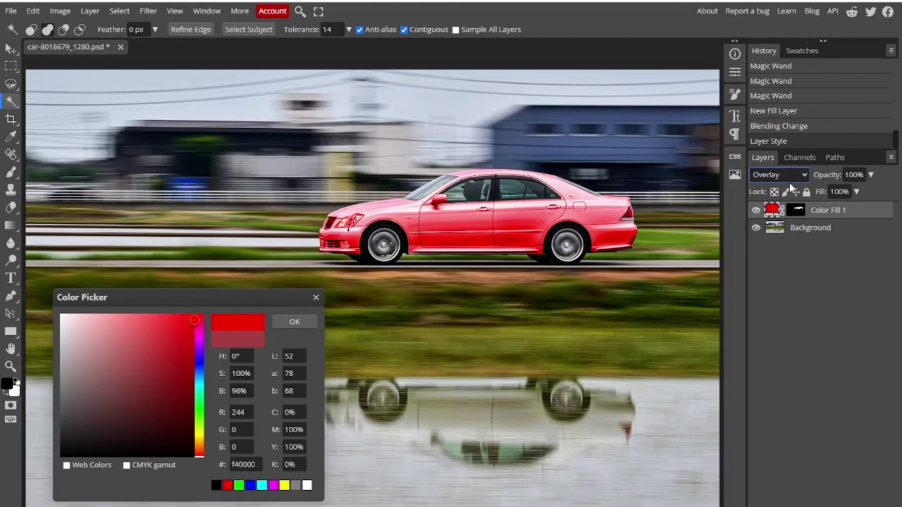
- Try the Soft Light, Hard Light and Saturation blend modes on the red color fill layer
key("Down")
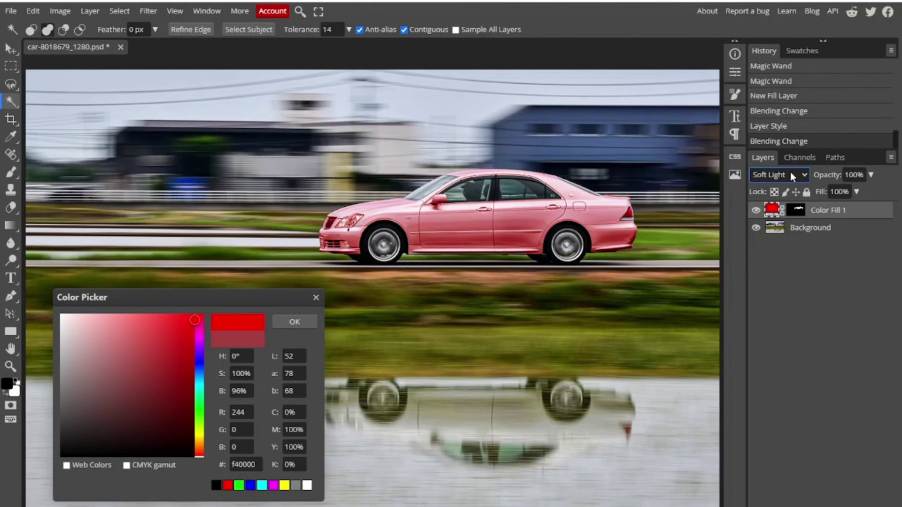
key("Down")
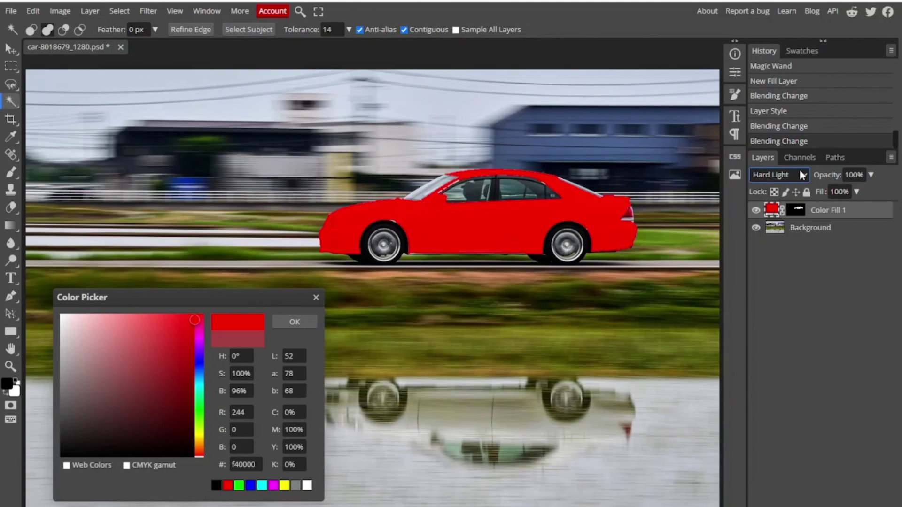
left_click(787, 366)
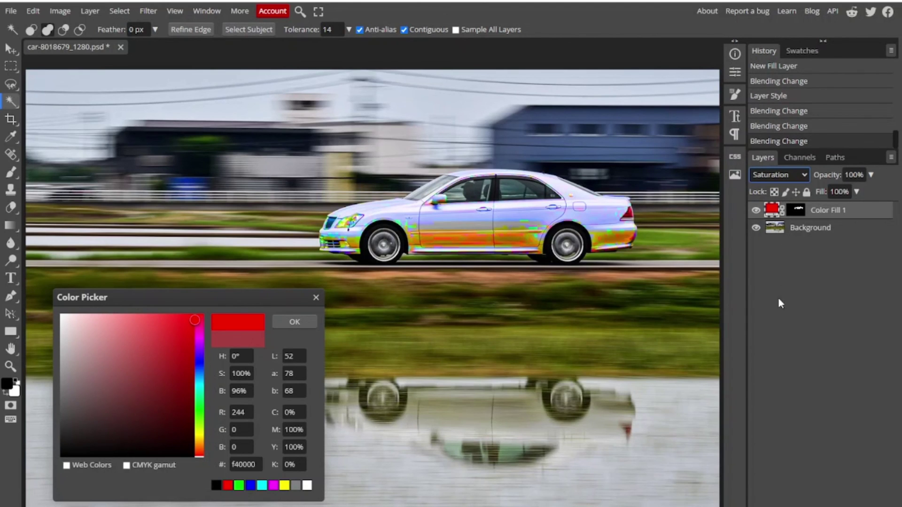
- Try the blend modes from Saturation back to Darker Color on the color fill layer, including Hard Mix
key("Up")
key("Up")
key("Up")
key("Up")
key("Up")
key("Up")
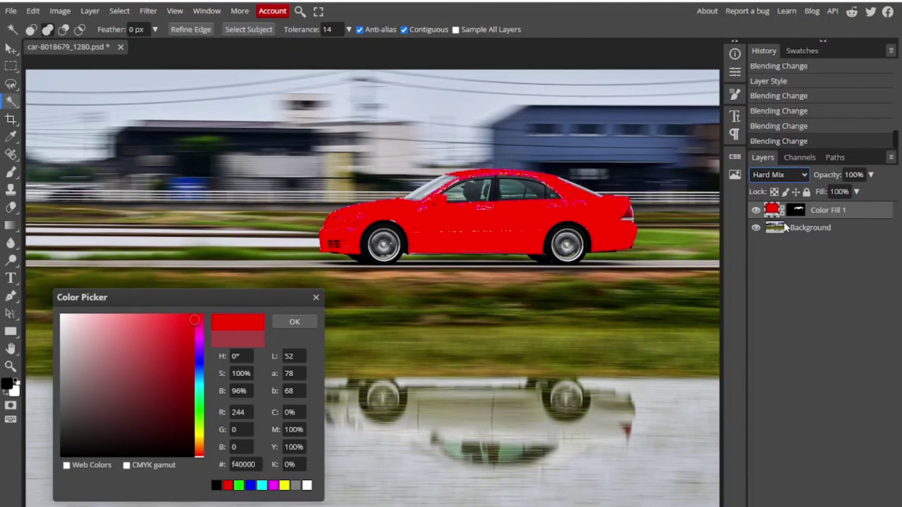
key("Up")
key("Up")
key("Up")
key("Up")
key("Up")
key("Up")
key("Up")
key("Up")
key("Up")
key("Up")
key("Up")
key("Up")
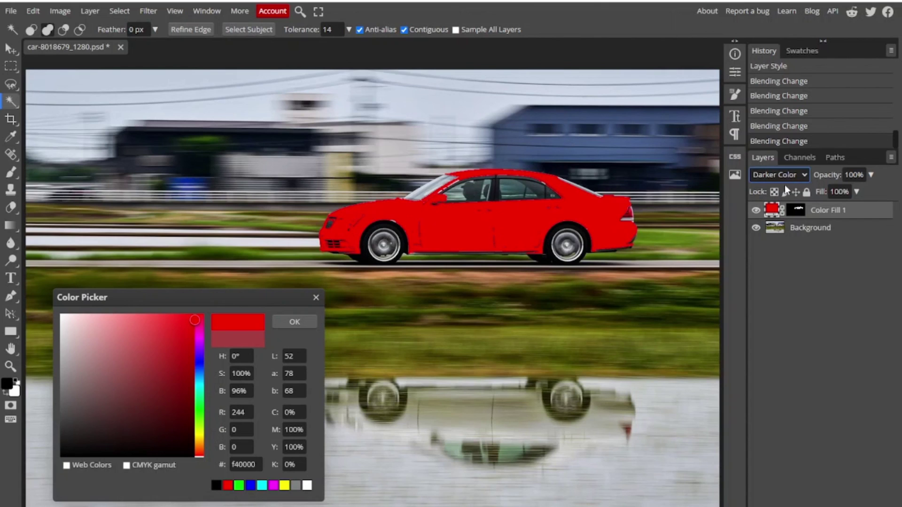
- Try Normal on the color fill layer, then return its blend mode to Overlay
key("Home")
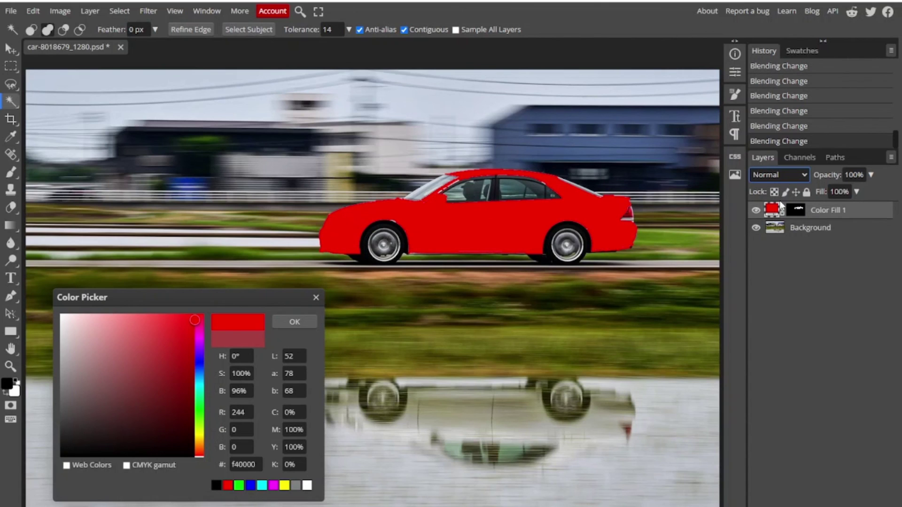
key("Down")
key("o")
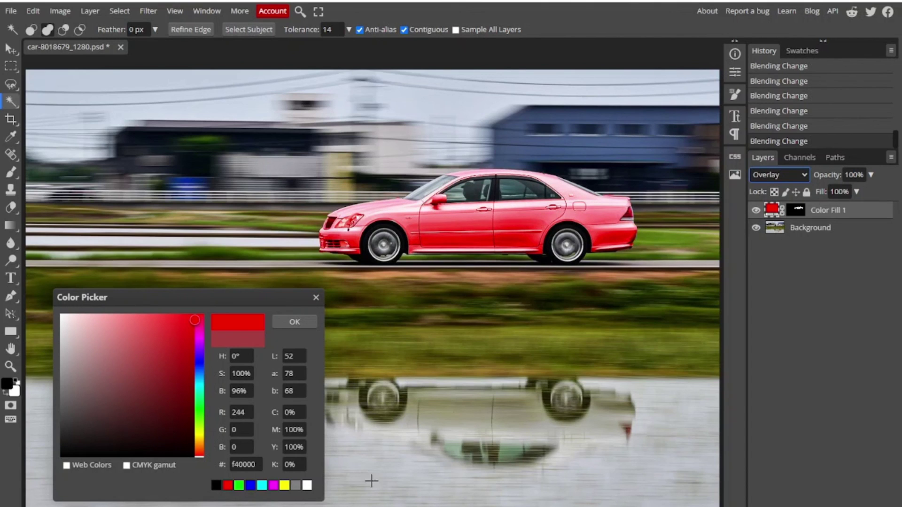